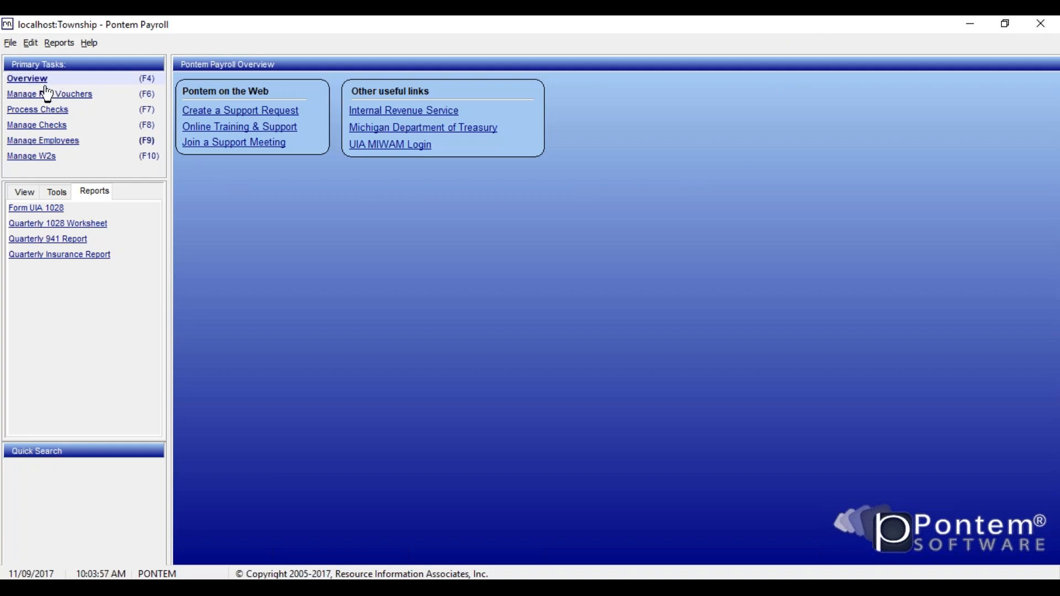
Open the tax information of the Federal Whld pay type from the employee management pay types list.
{"action": "left_click", "coordinate": [38, 145]}
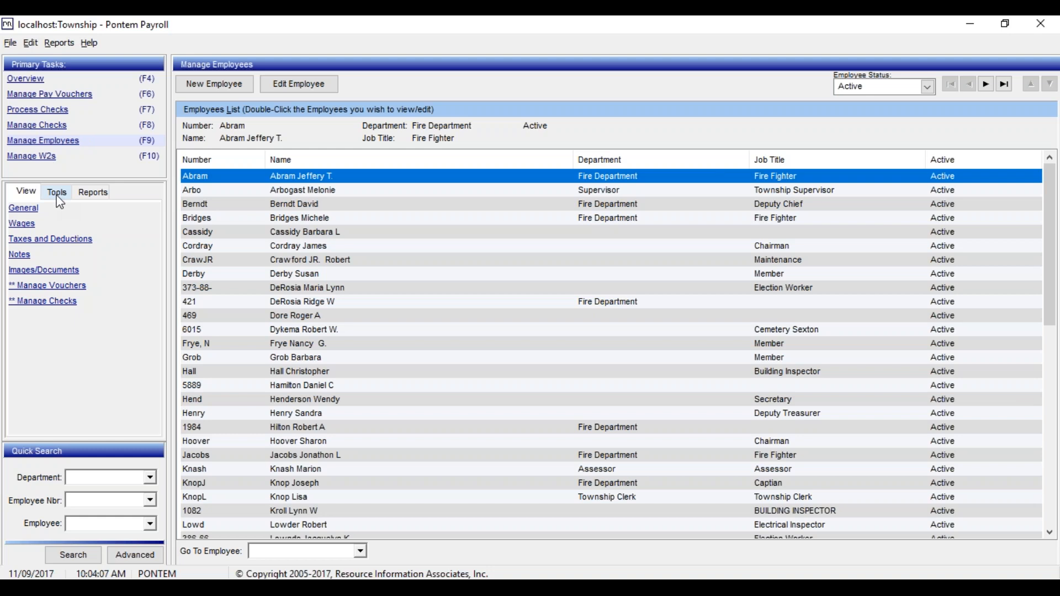
{"action": "left_click", "coordinate": [58, 193]}
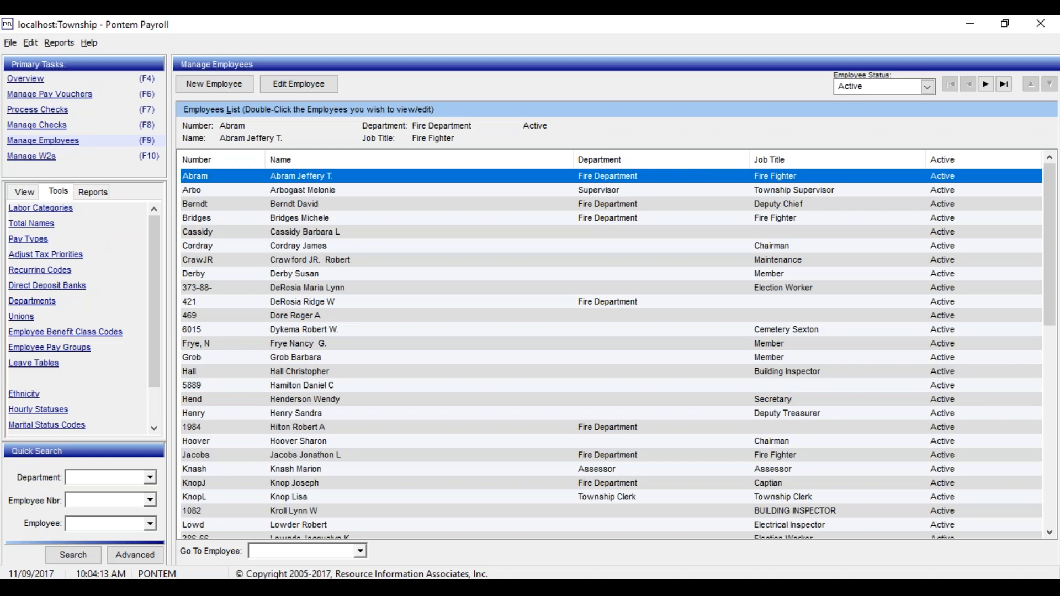
{"action": "left_click", "coordinate": [29, 242]}
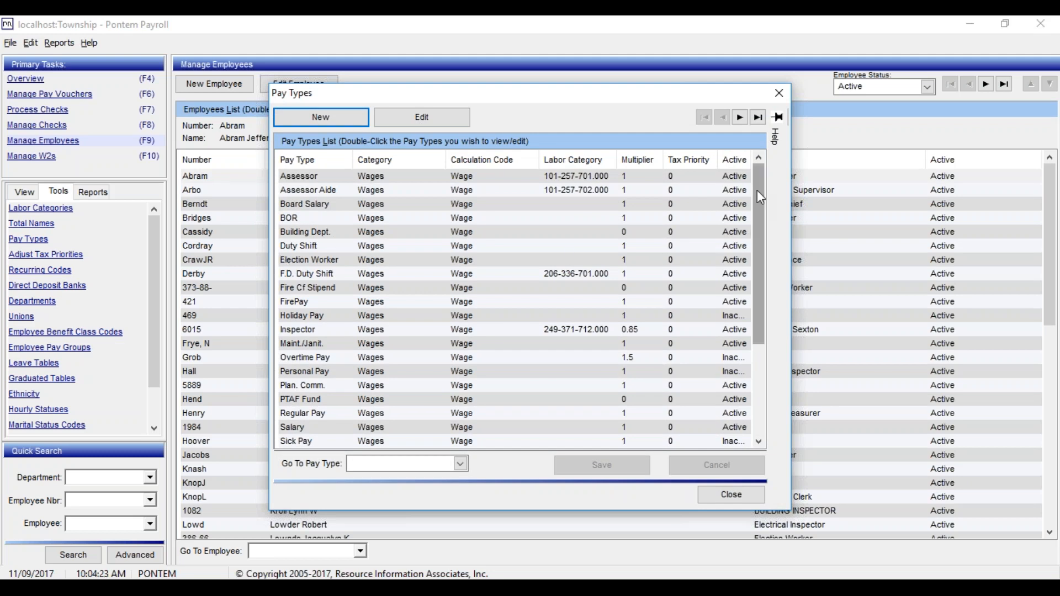
{"action": "left_click_drag", "start_coordinate": [758, 191], "coordinate": [751, 304]}
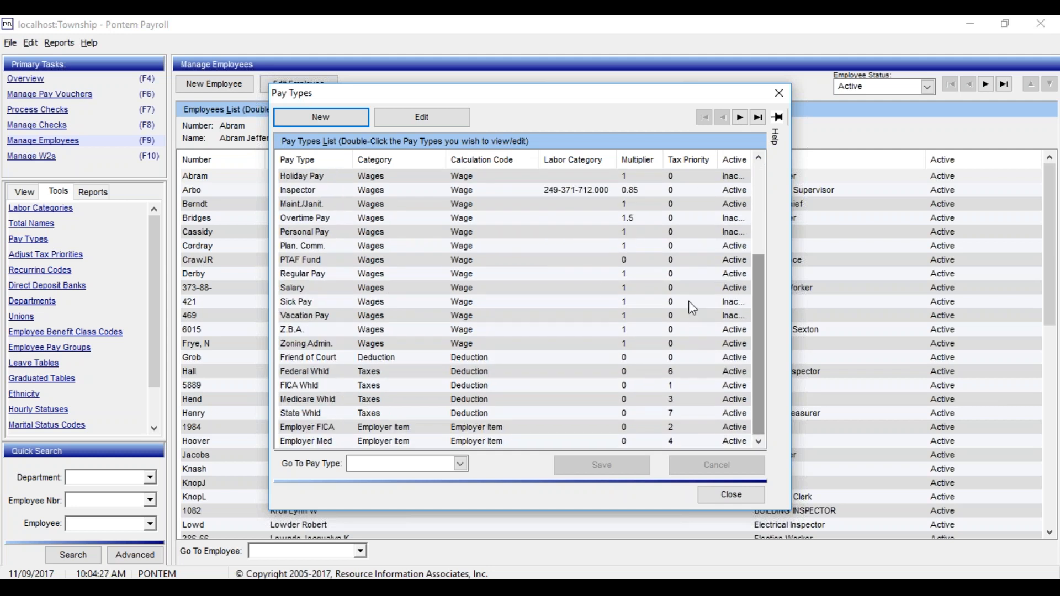
{"action": "double_click", "coordinate": [319, 372]}
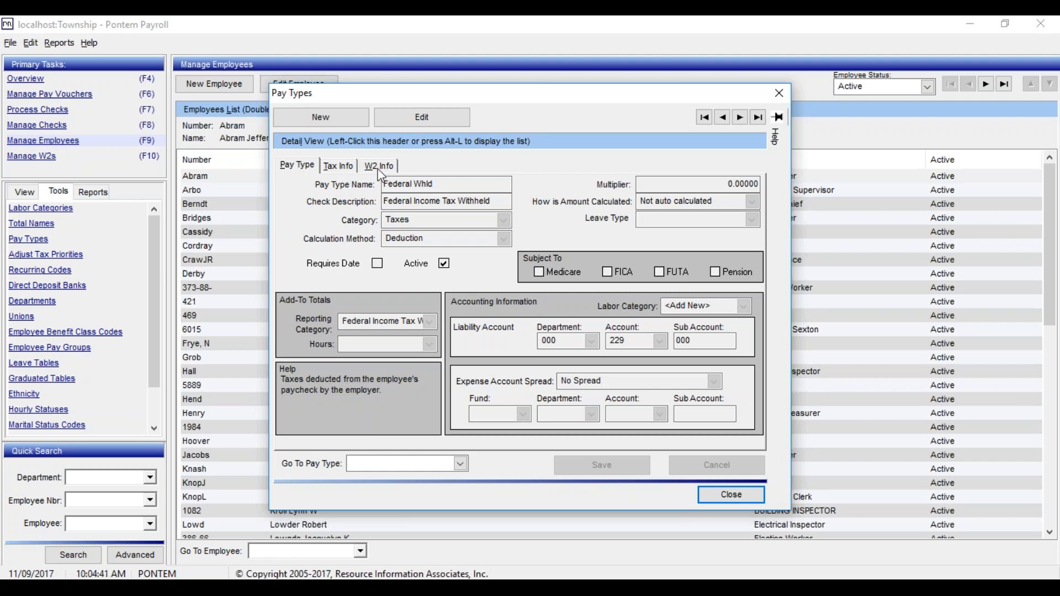
{"action": "left_click", "coordinate": [345, 170]}
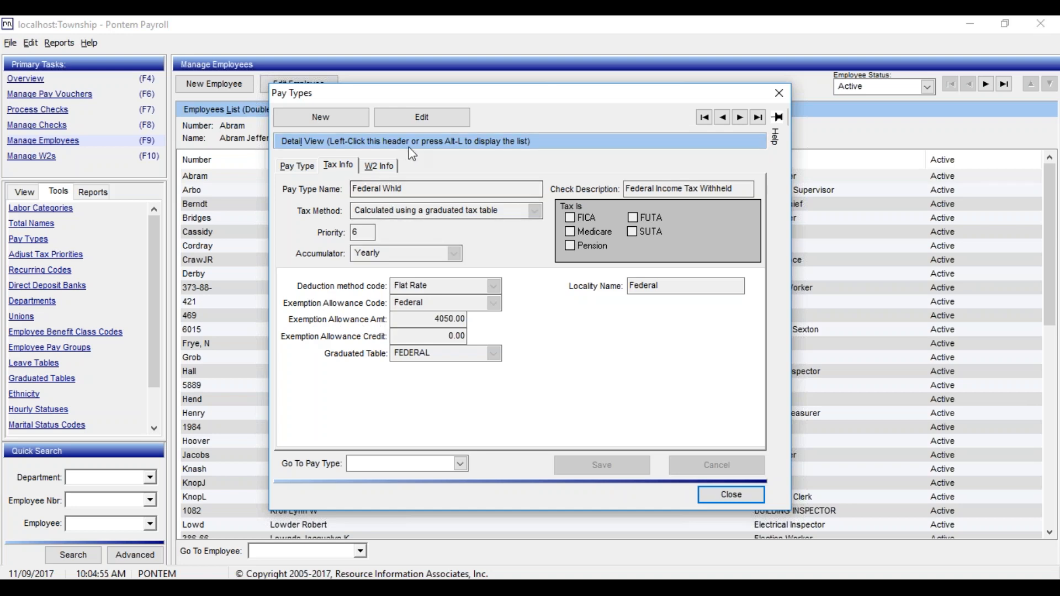
Set the Federal Whld pay type's exemption allowance amount to 4150.00 and save the record.
{"action": "left_click", "coordinate": [430, 120]}
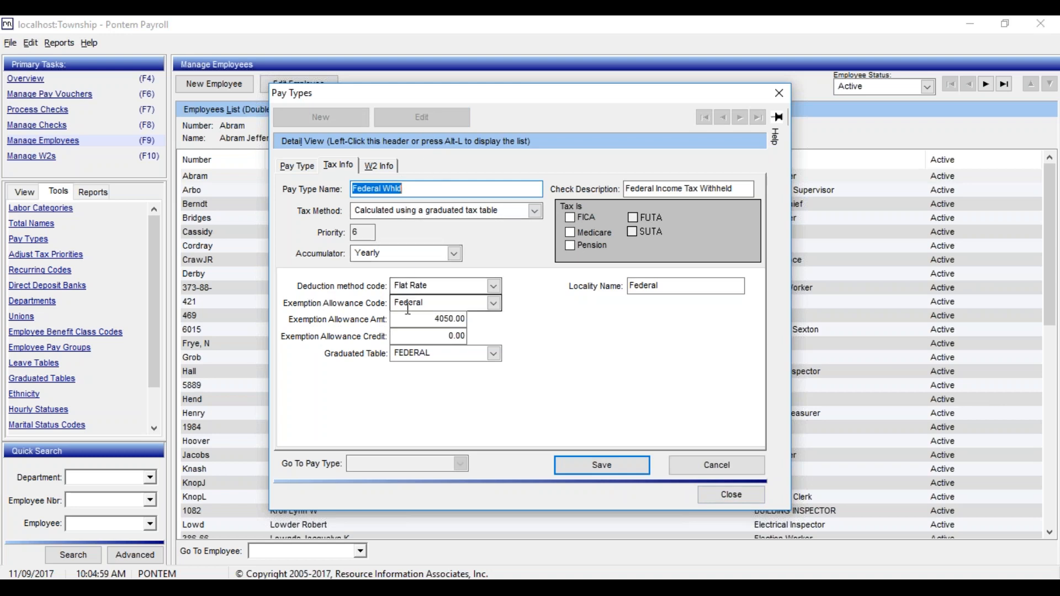
{"action": "left_click_drag", "start_coordinate": [434, 319], "coordinate": [474, 321]}
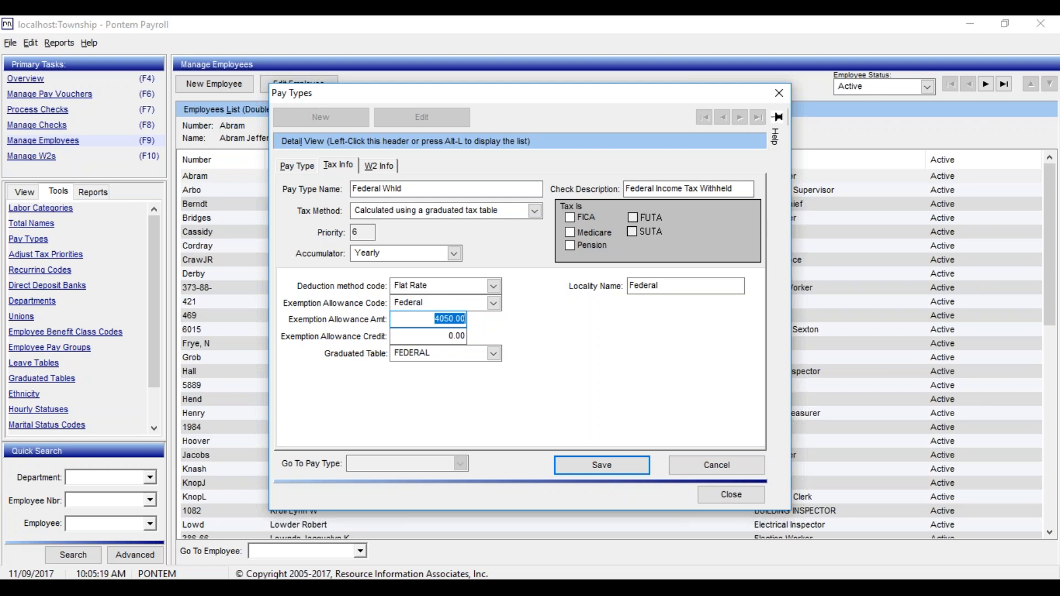
{"action": "type", "text": "4150.00"}
{"action": "left_click", "coordinate": [605, 470]}
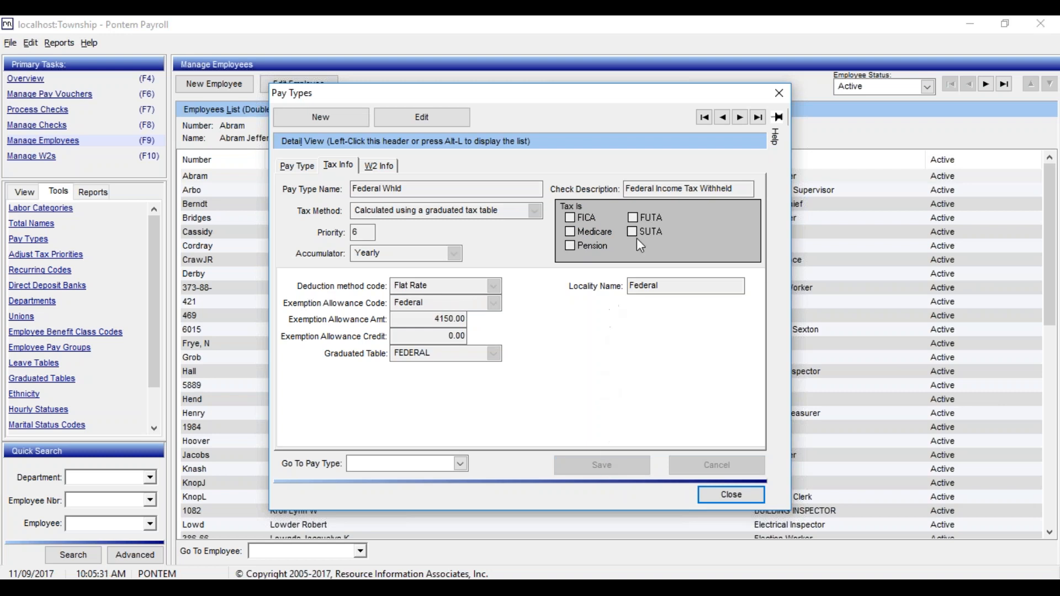
Set the FICA Whld pay type's maximum taxable wage to $117,500.00 and save the record.
{"action": "left_click", "coordinate": [741, 118]}
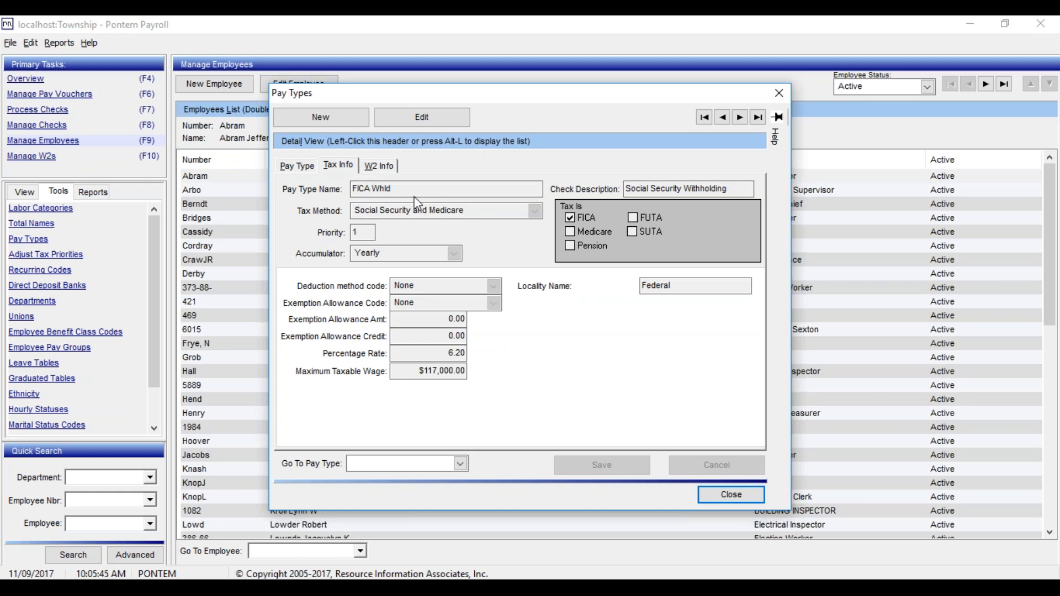
{"action": "left_click", "coordinate": [424, 117]}
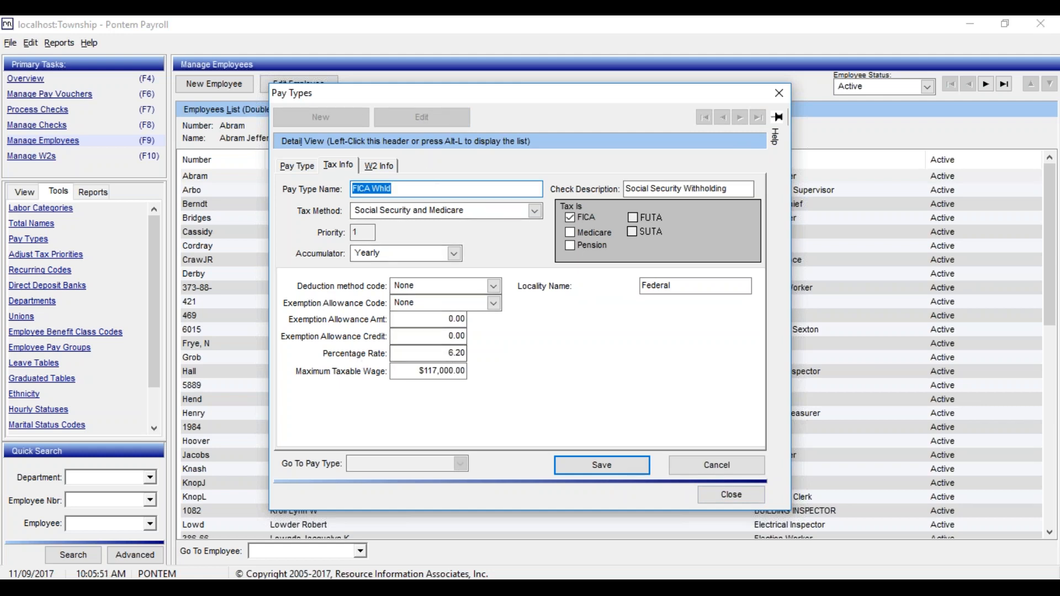
{"action": "left_click", "coordinate": [443, 371]}
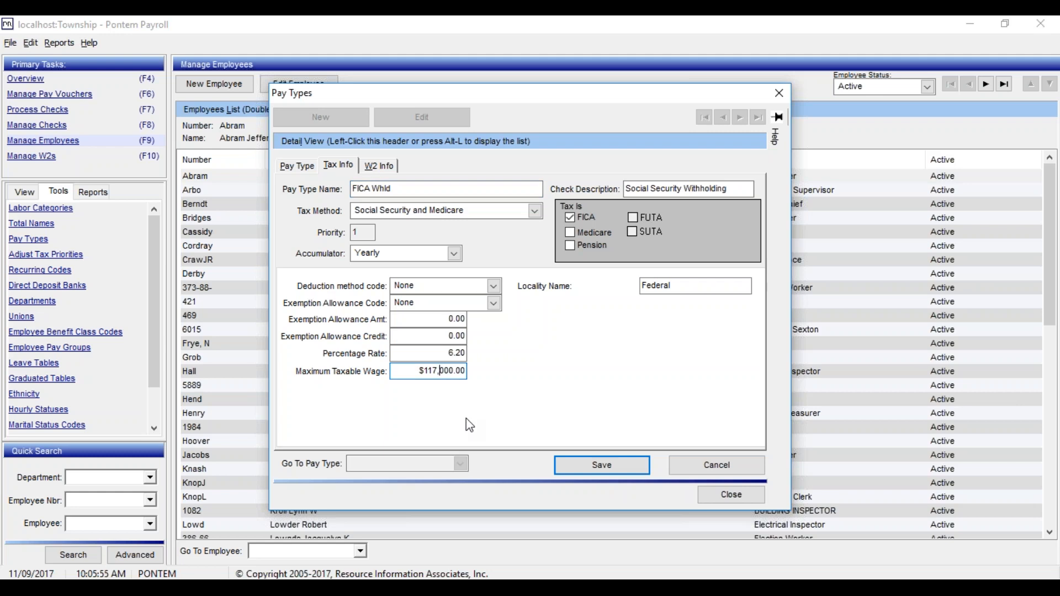
{"action": "key", "text": "BackSpace"}
{"action": "type", "text": "5"}
{"action": "left_click", "coordinate": [601, 465]}
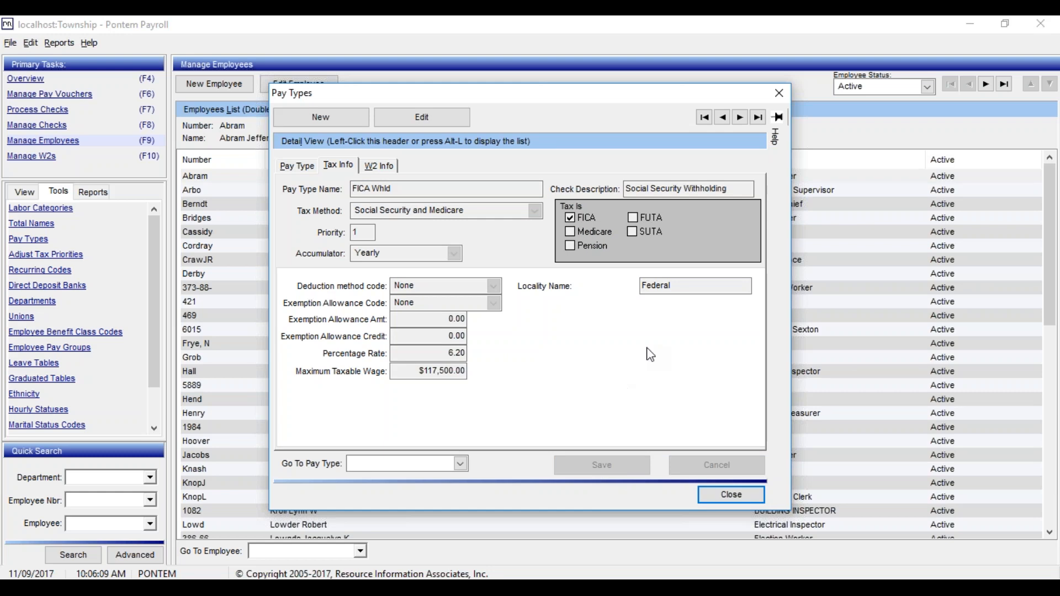
Set the State Whld pay type's exemption allowance amount to 4050.00 and save the record.
{"action": "left_click", "coordinate": [739, 118]}
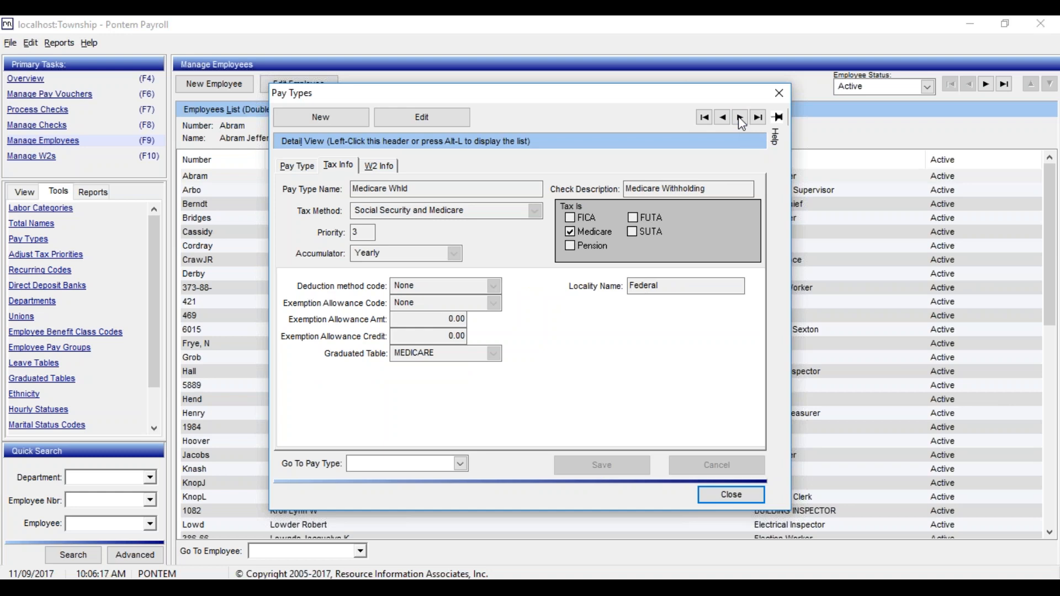
{"action": "left_click", "coordinate": [740, 118]}
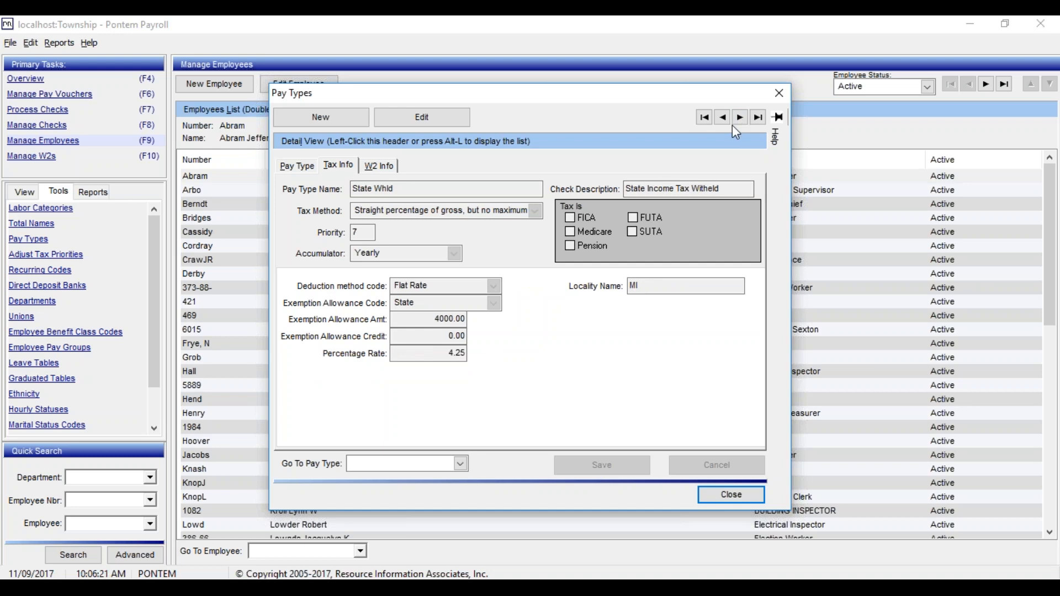
{"action": "left_click", "coordinate": [439, 119]}
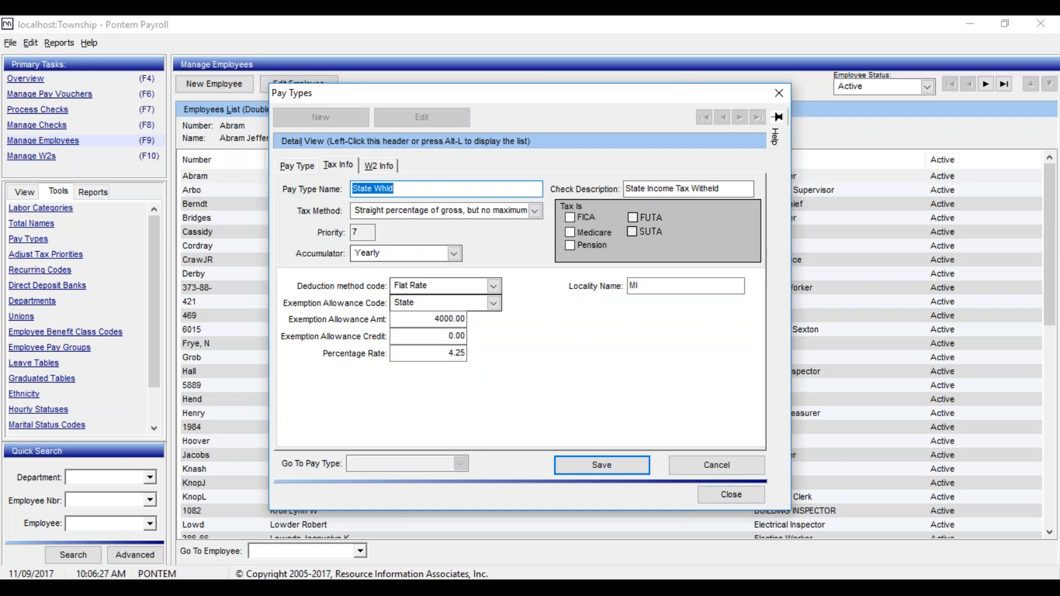
{"action": "left_click", "coordinate": [445, 318]}
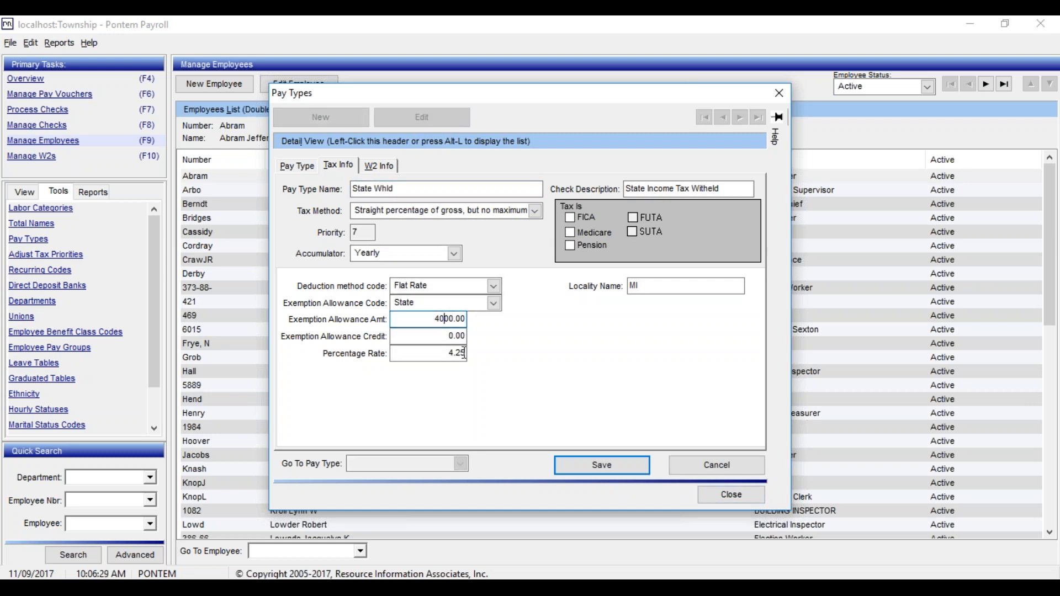
{"action": "key", "text": "Delete"}
{"action": "type", "text": "5"}
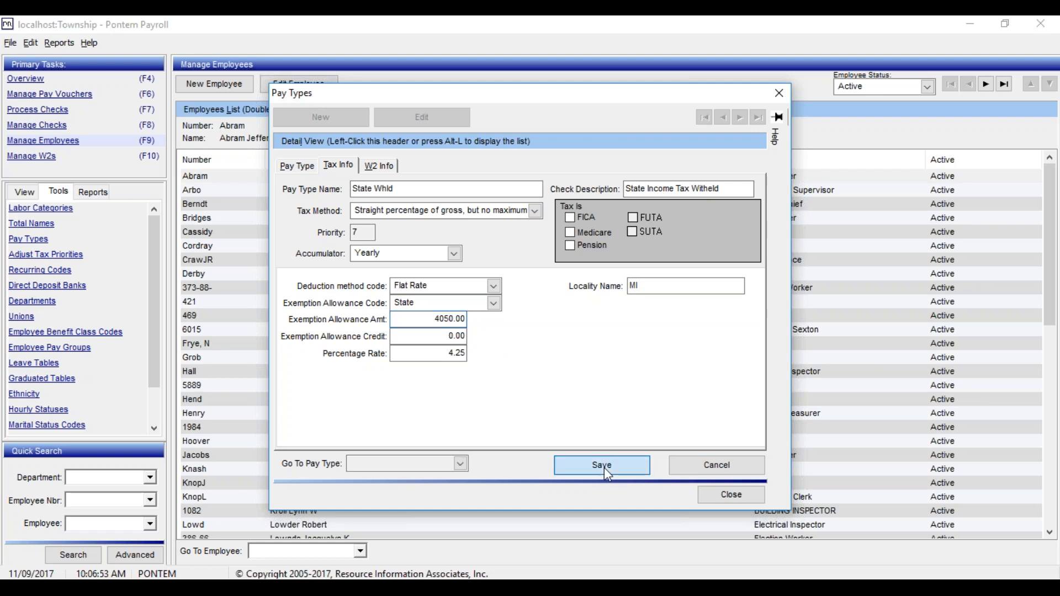
{"action": "left_click", "coordinate": [606, 469]}
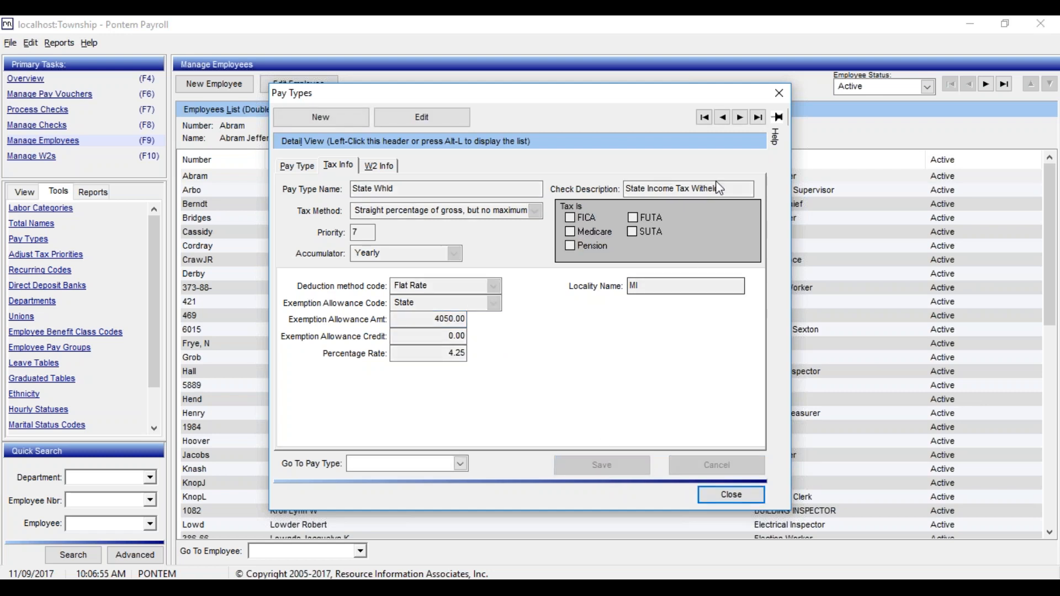
Set the Employer FICA pay type's maximum taxable wage to $117,500.00 and save the record.
{"action": "left_click", "coordinate": [740, 118]}
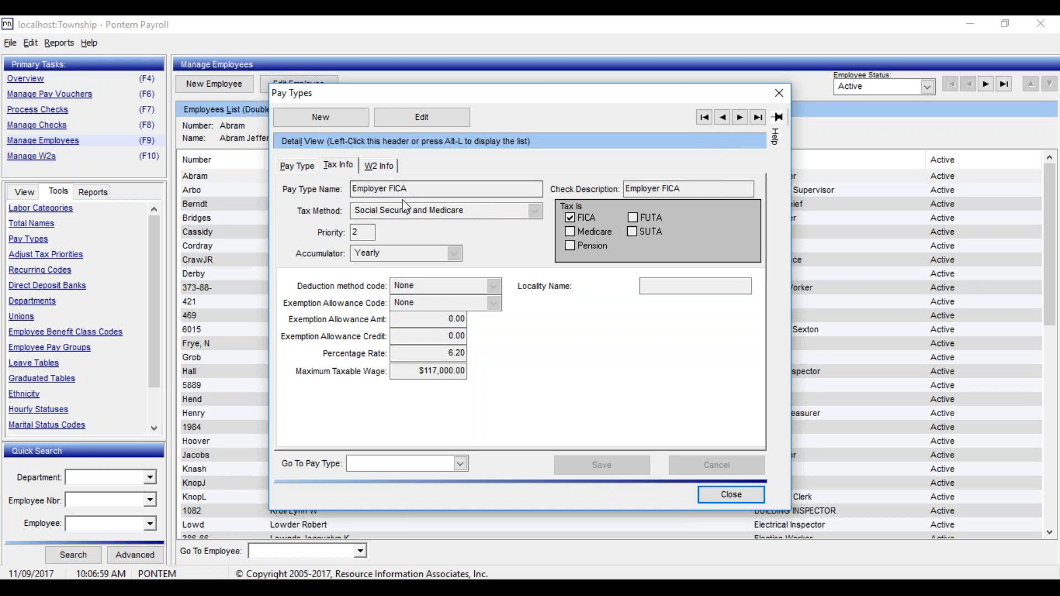
{"action": "left_click", "coordinate": [419, 116]}
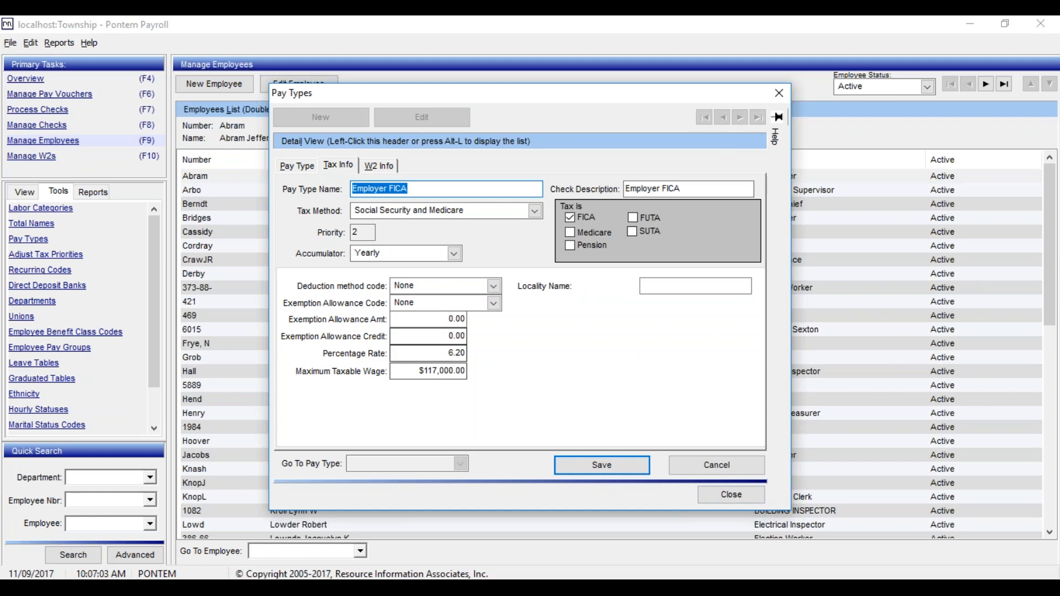
{"action": "left_click", "coordinate": [441, 371]}
{"action": "key", "text": "Delete"}
{"action": "type", "text": "5"}
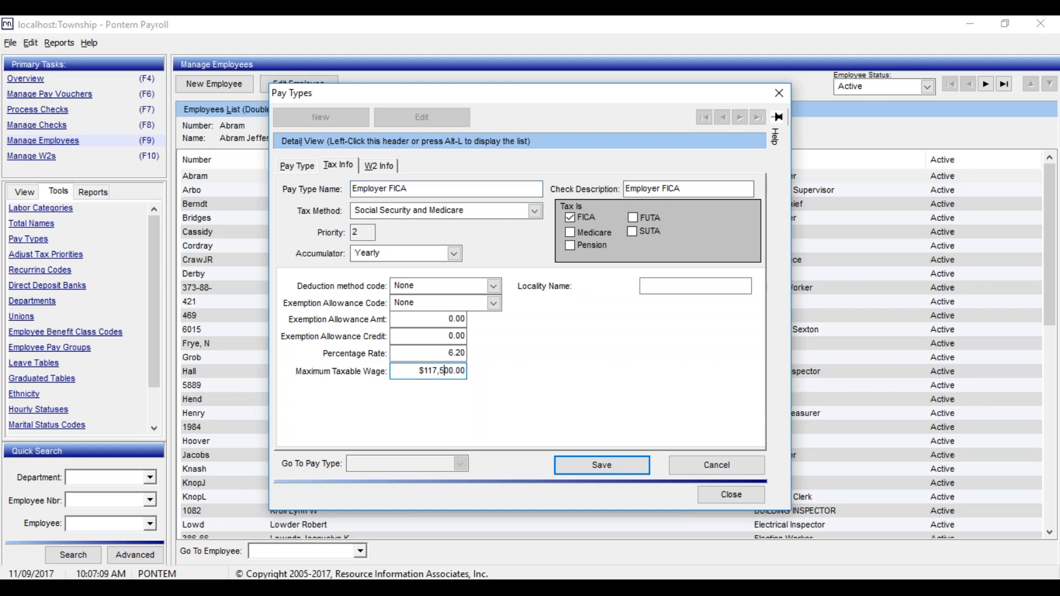
{"action": "left_click", "coordinate": [610, 466]}
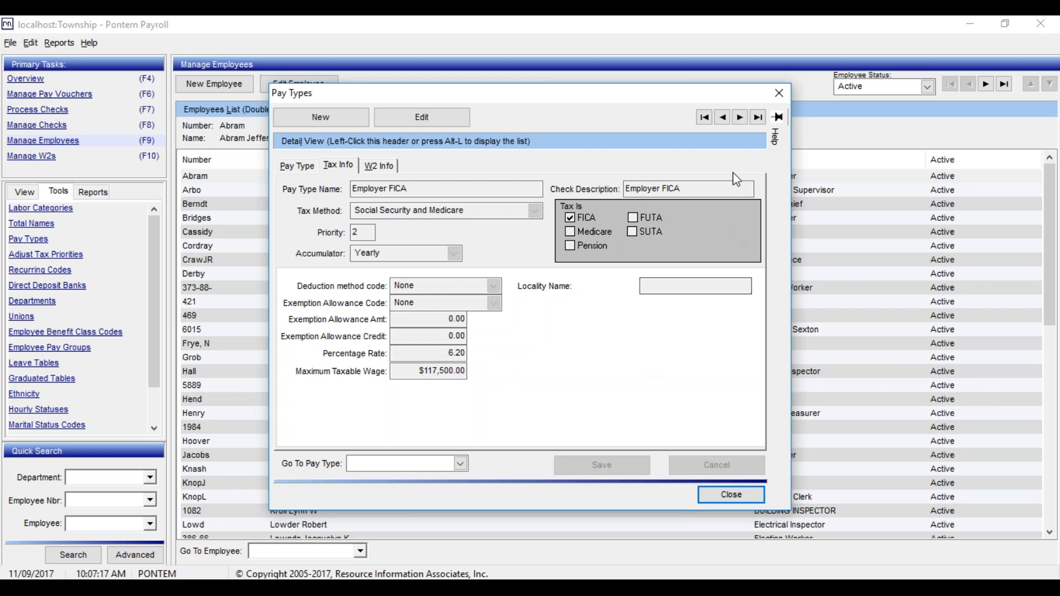
Review the Employer Med pay type's tax information and close the pay types to return to the payroll overview.
{"action": "left_click", "coordinate": [740, 117]}
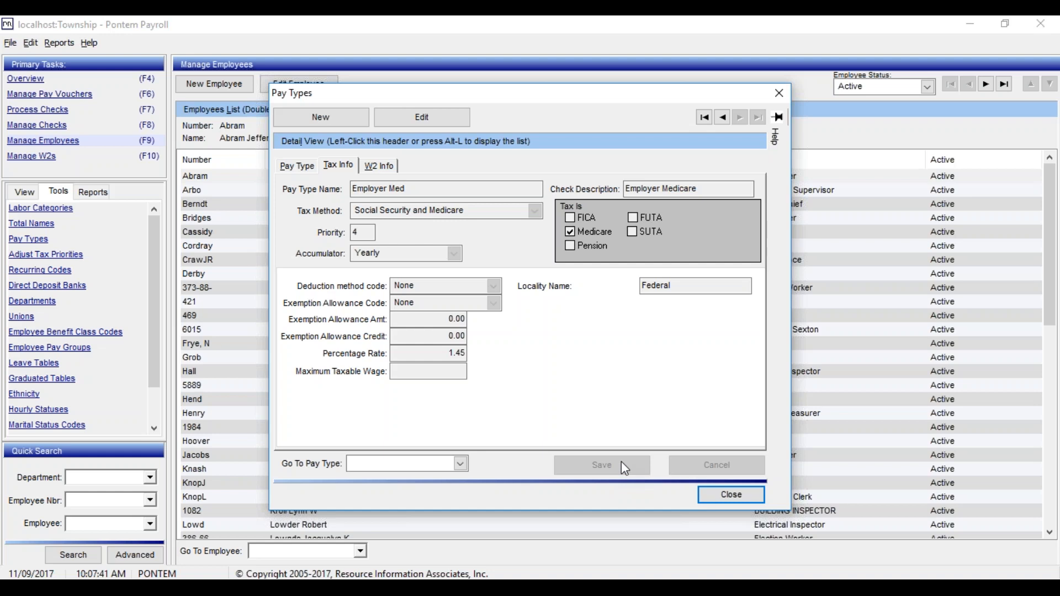
{"action": "left_click", "coordinate": [739, 496]}
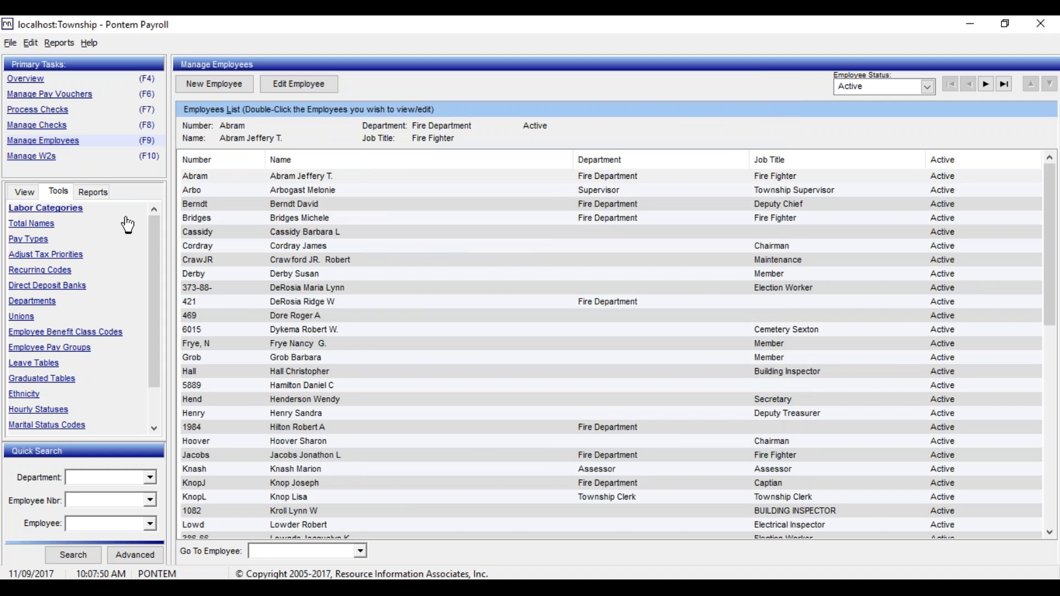
{"action": "left_click", "coordinate": [29, 81]}
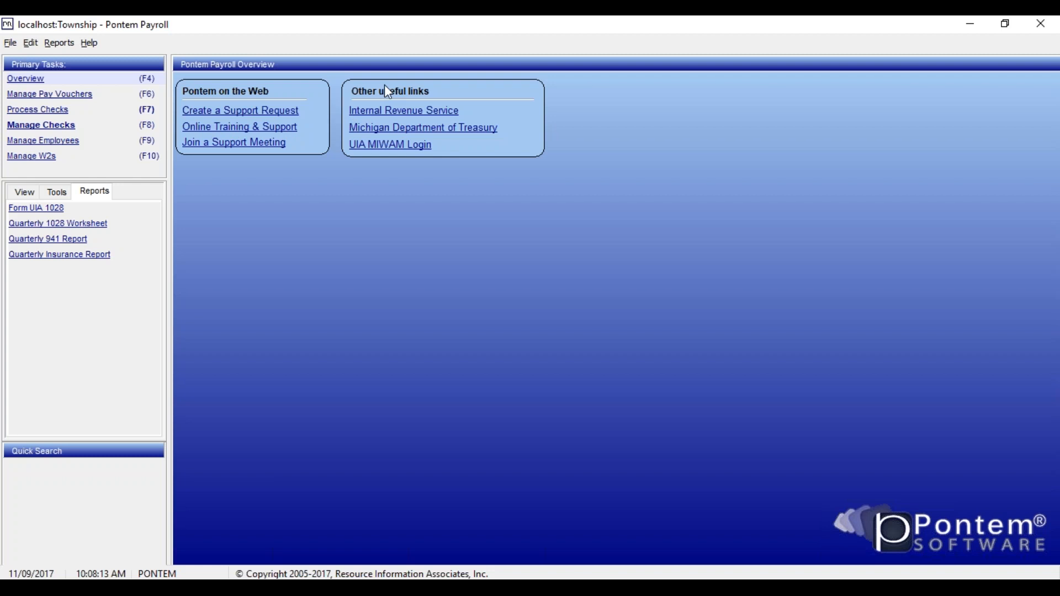
{"action": "left_click", "coordinate": [584, 38]}
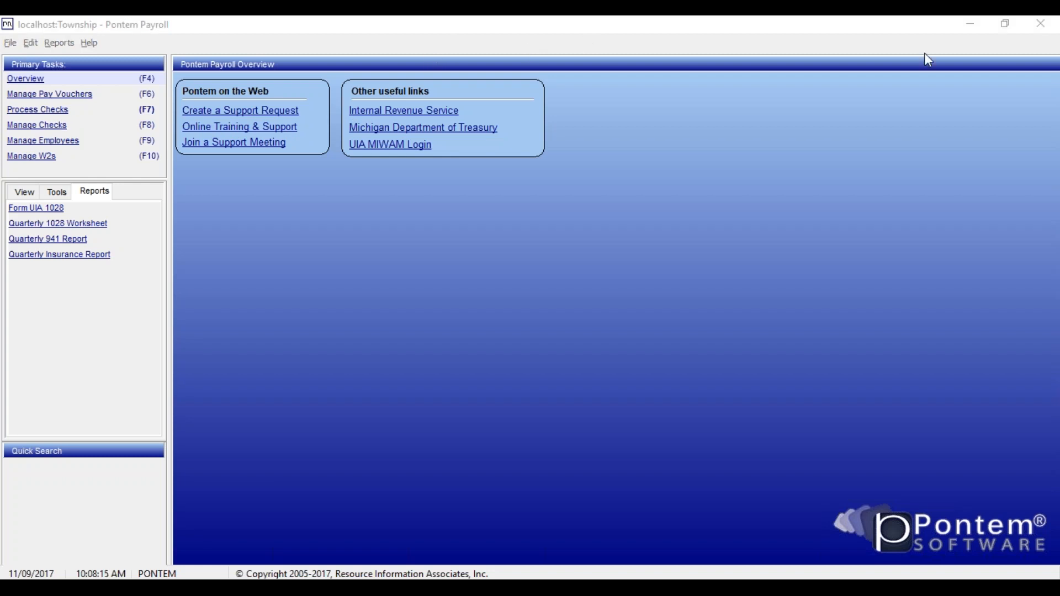